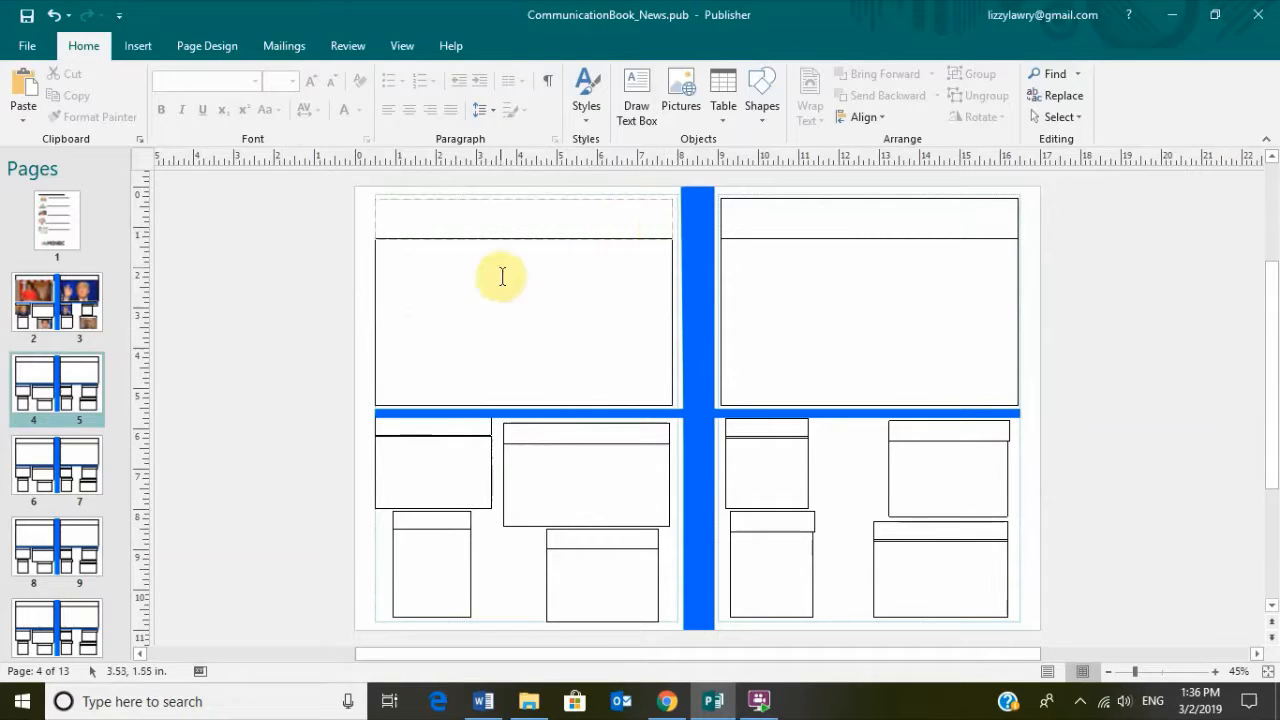
Type the name 'Rosy' into the title box at the top of page 4's top-left panel
click(575, 220)
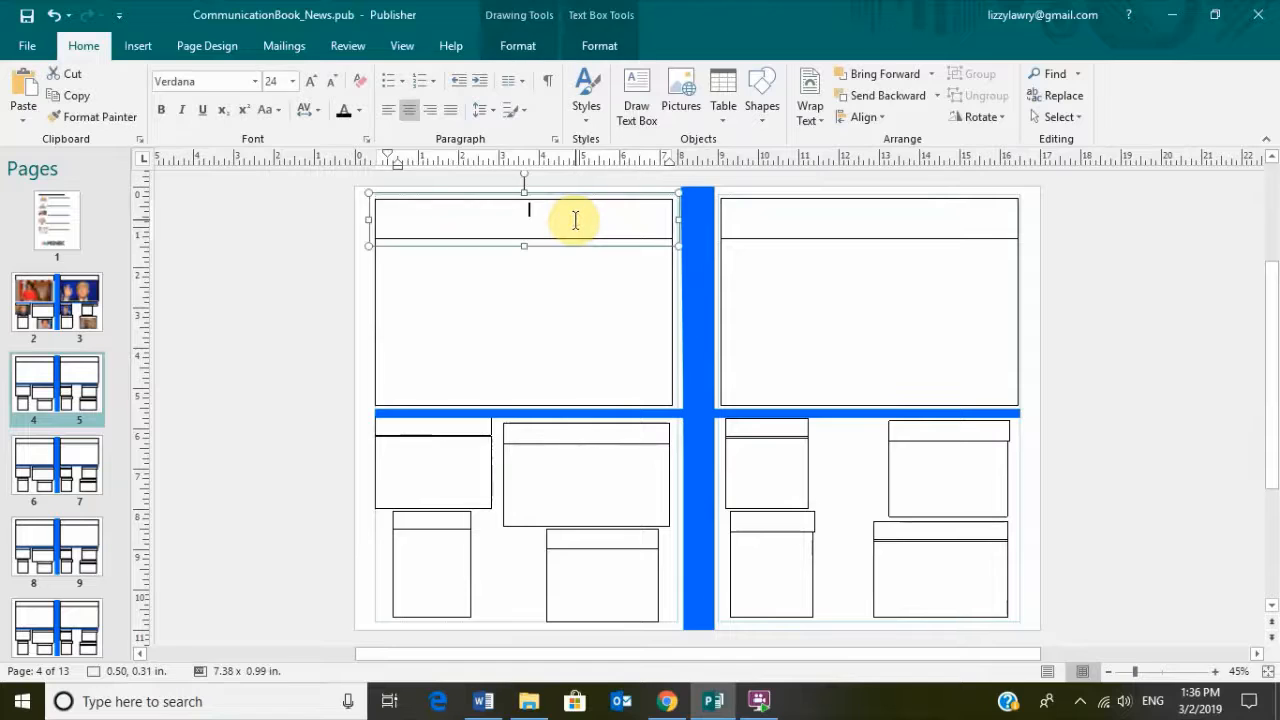
text(My)
text(Ri)
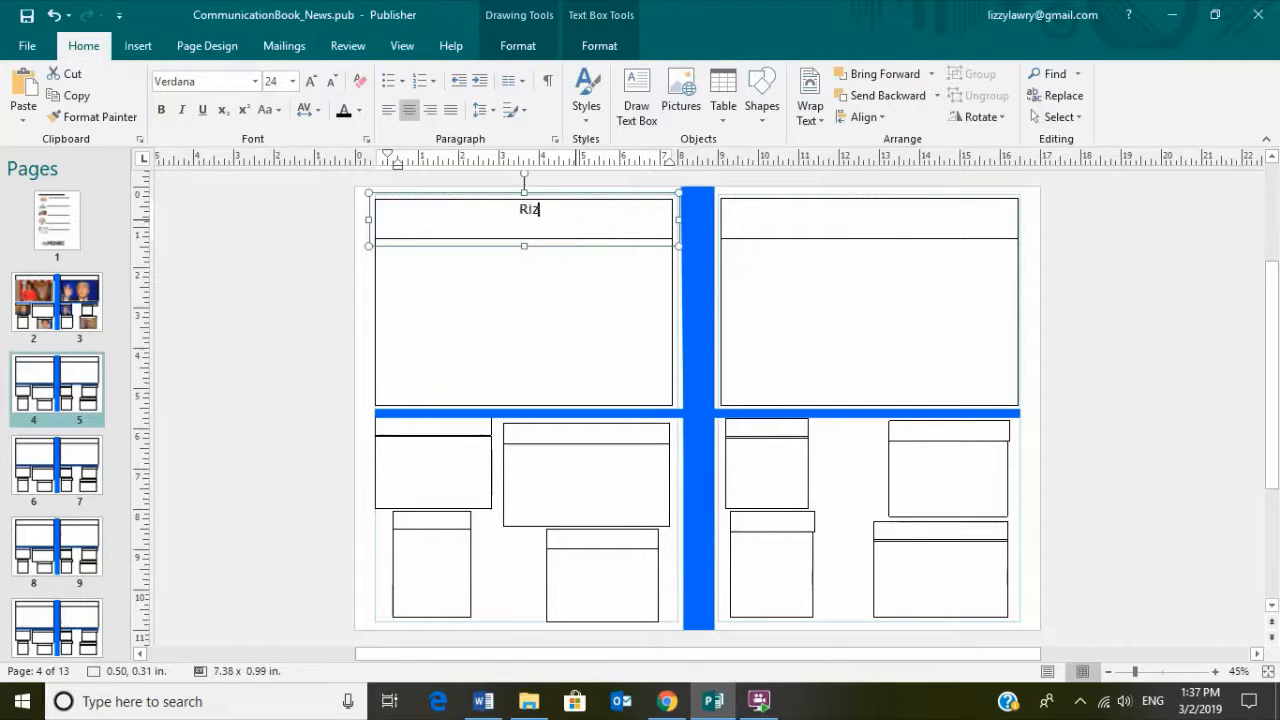
key(BackSpace)
text(oz)
text(sy)
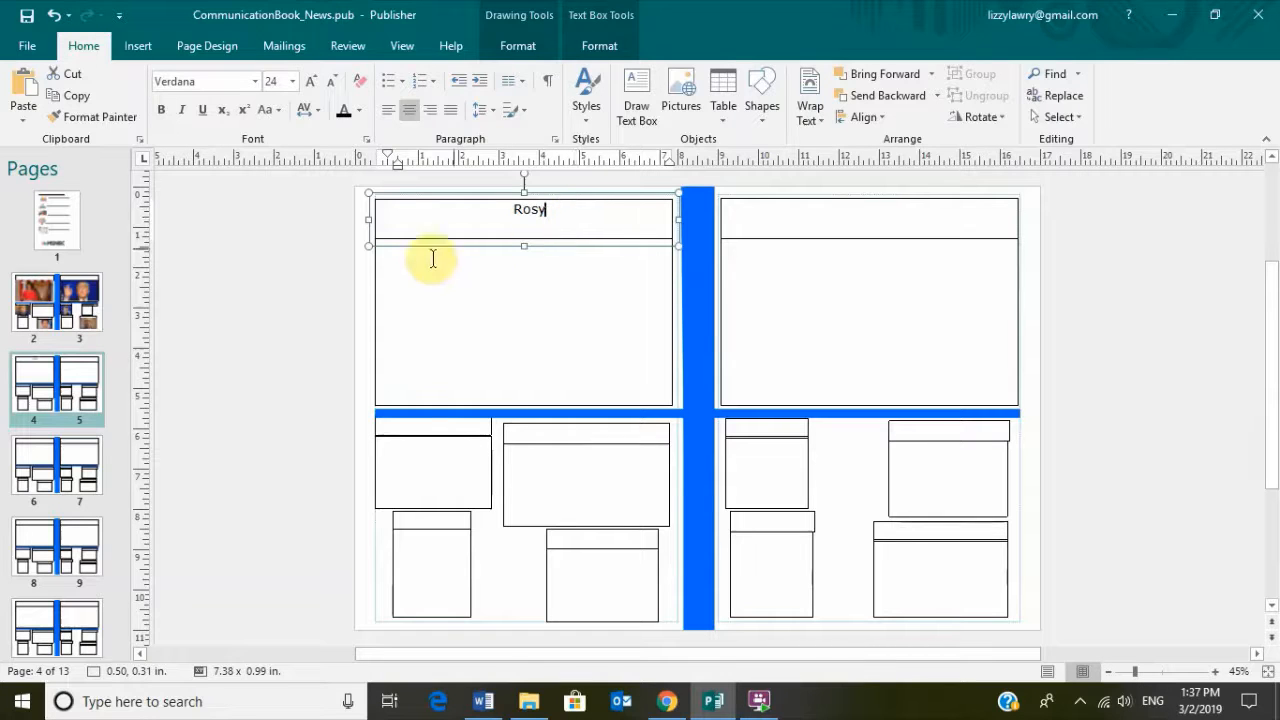
click(308, 294)
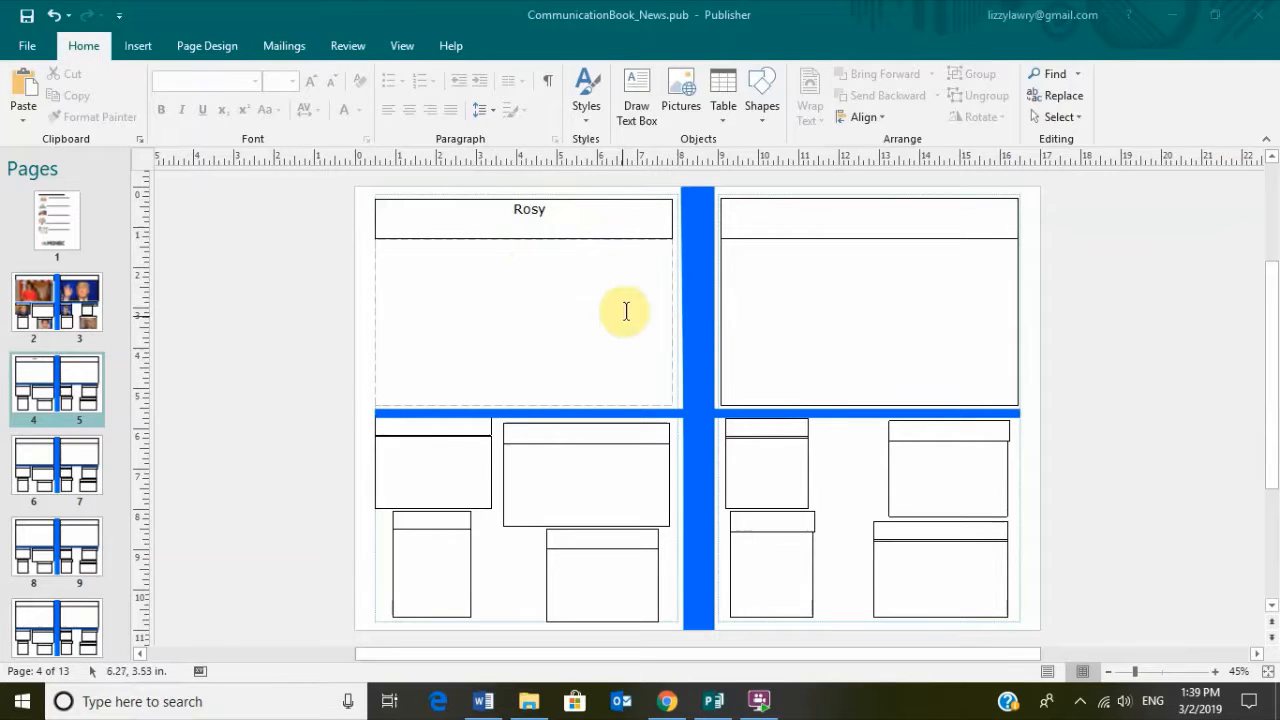
Insert the rosy photo from the Pictures folder into the empty box under the Rosy title
click(508, 272)
click(676, 92)
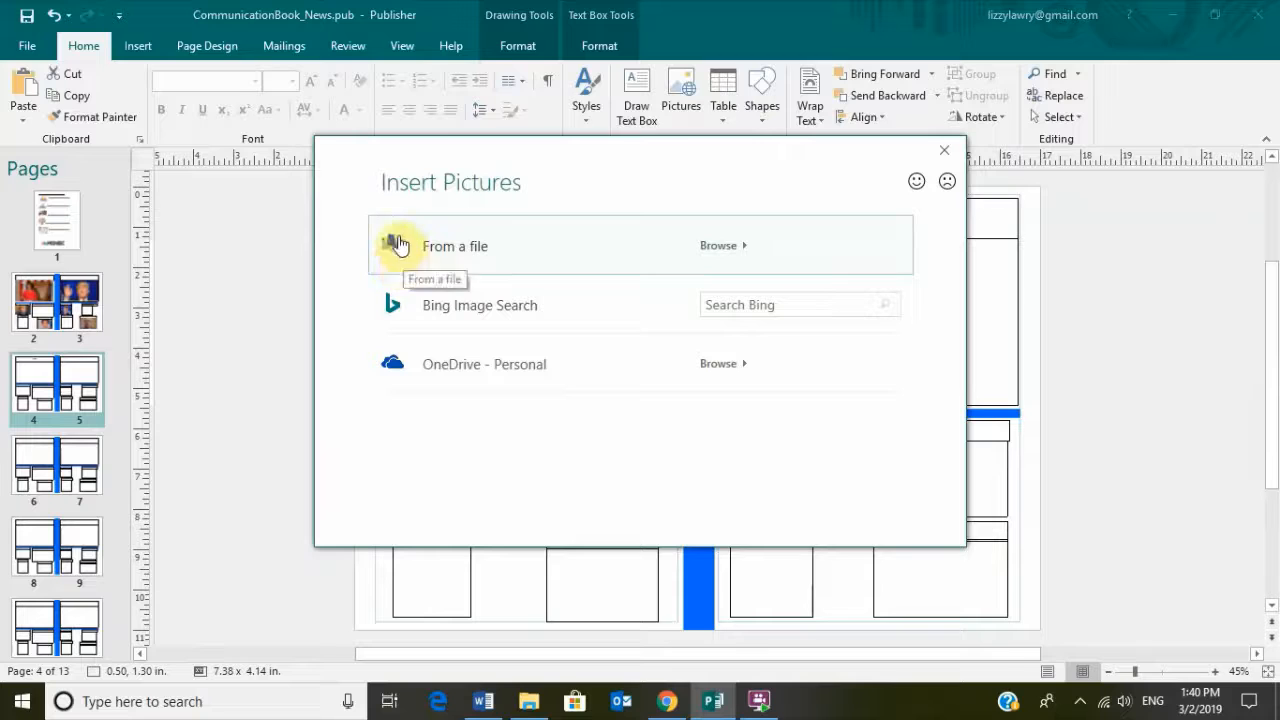
click(720, 246)
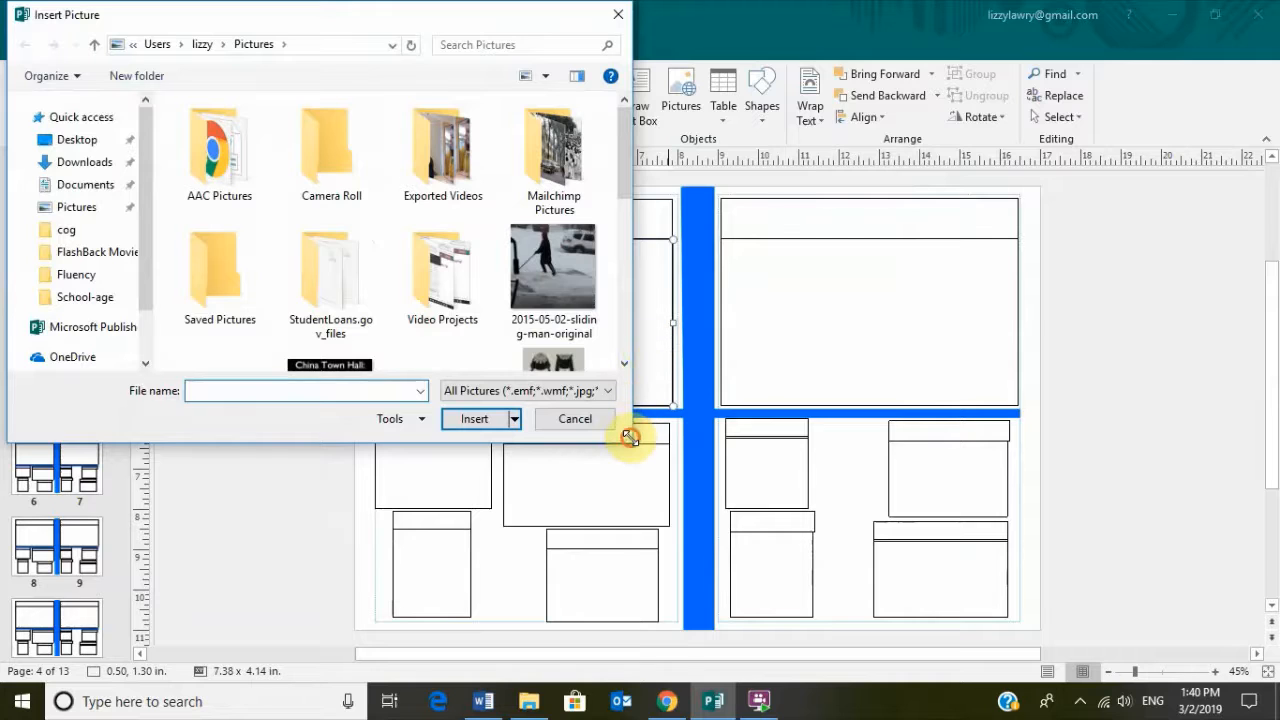
drag(630, 437, 997, 492)
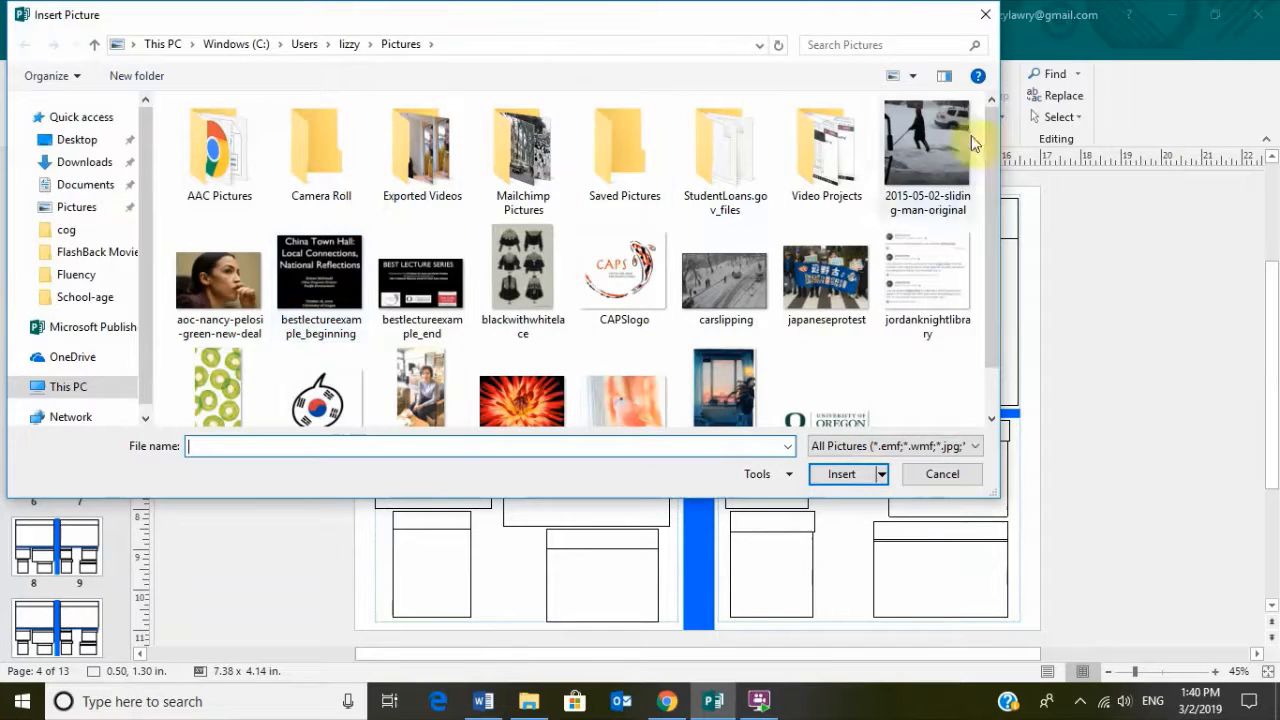
drag(985, 145, 993, 205)
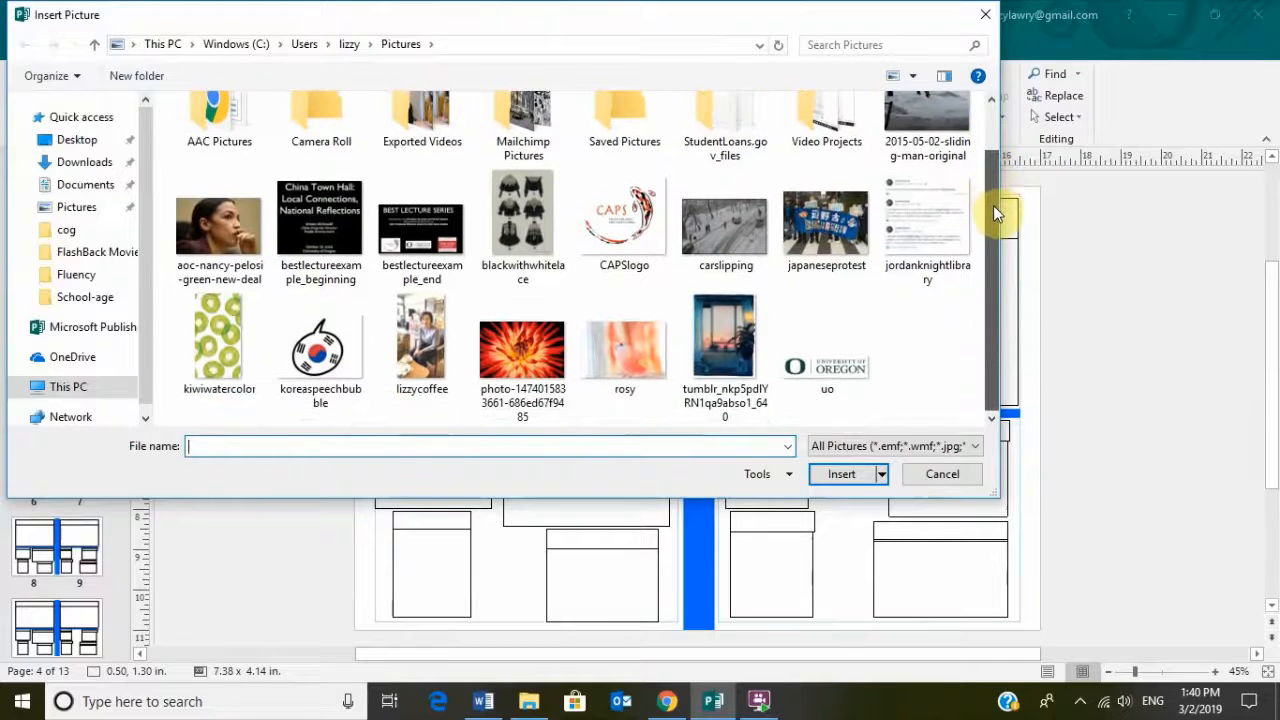
click(634, 350)
click(855, 477)
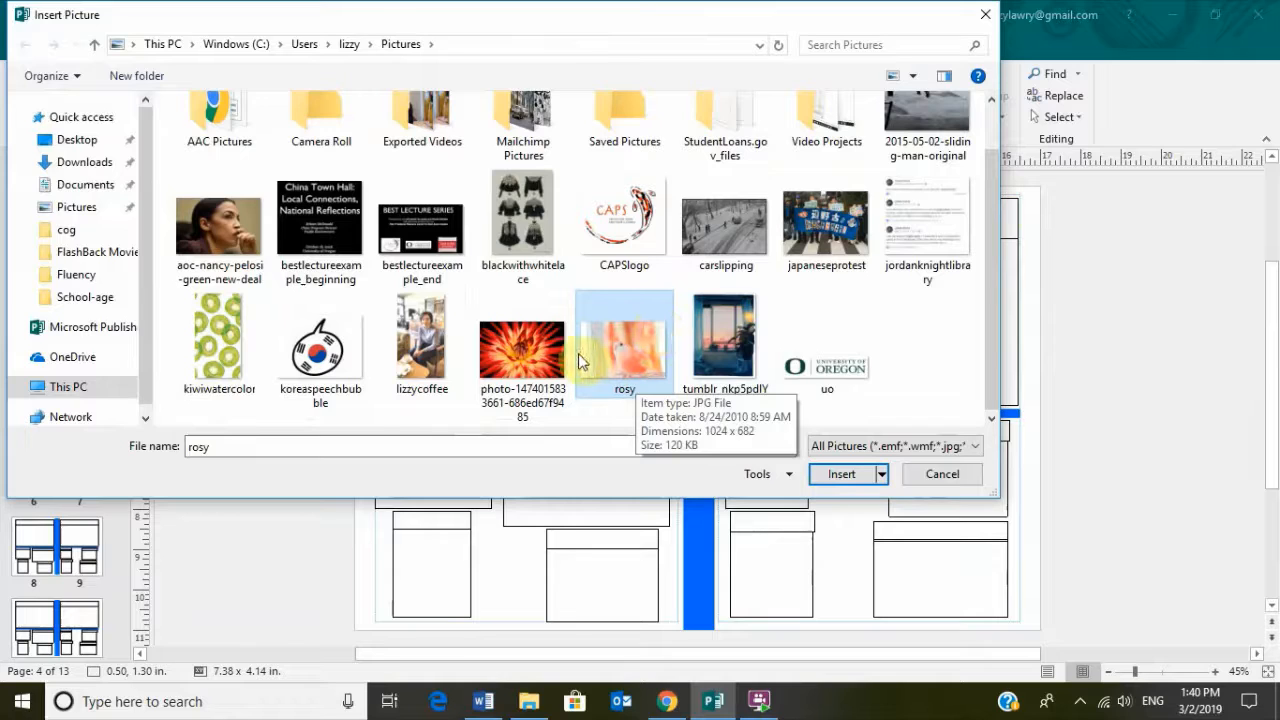
click(841, 476)
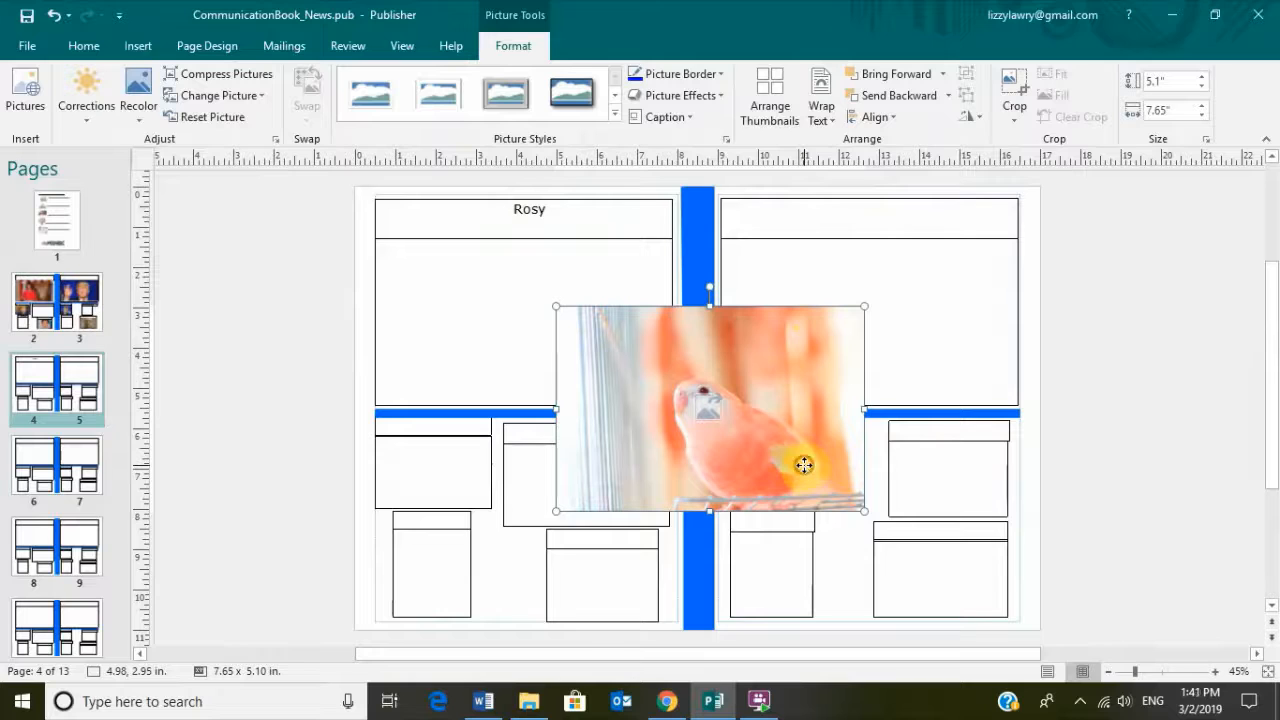
Move the inserted parrot photo up-left onto page 4's top-left panel and reselect it
drag(805, 468, 621, 366)
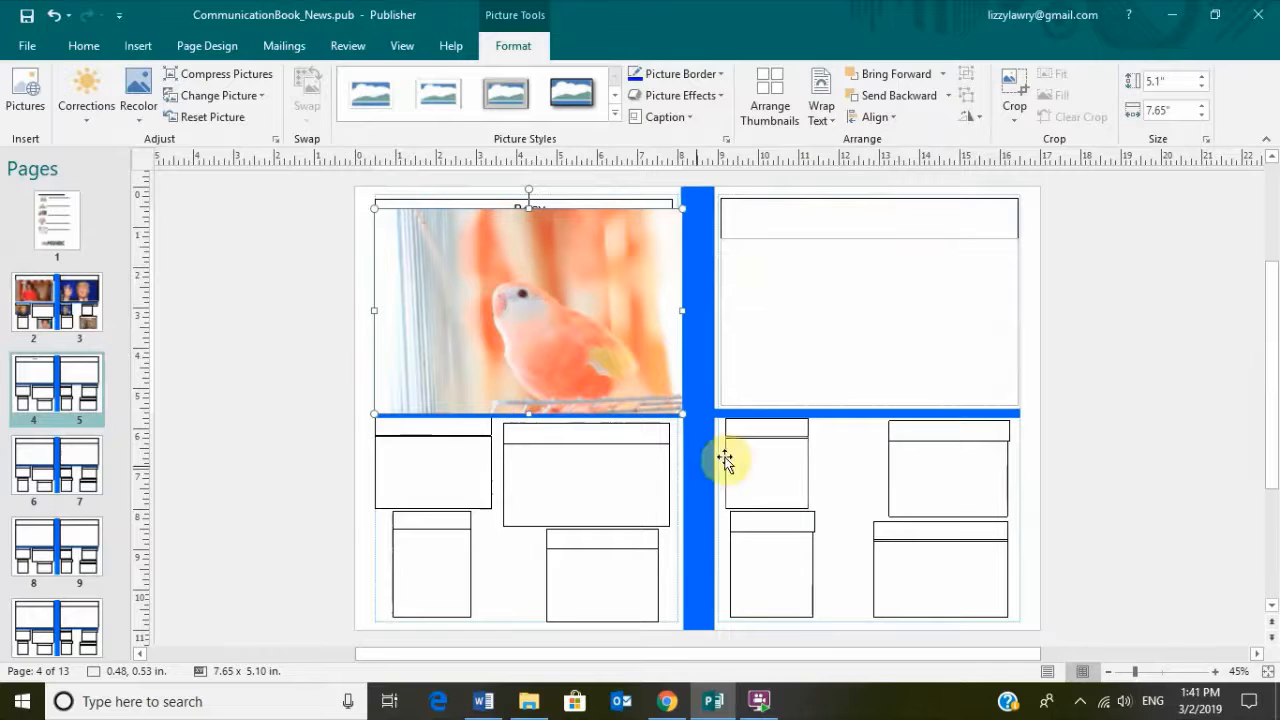
click(808, 465)
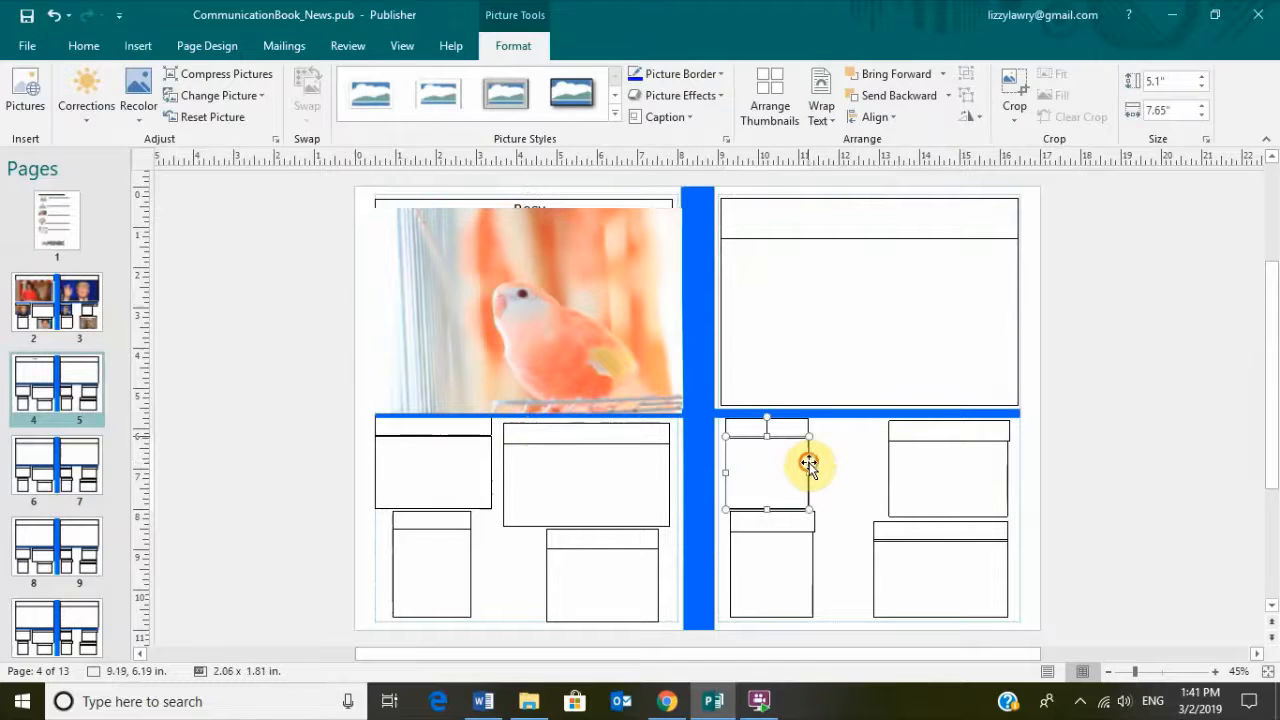
click(615, 344)
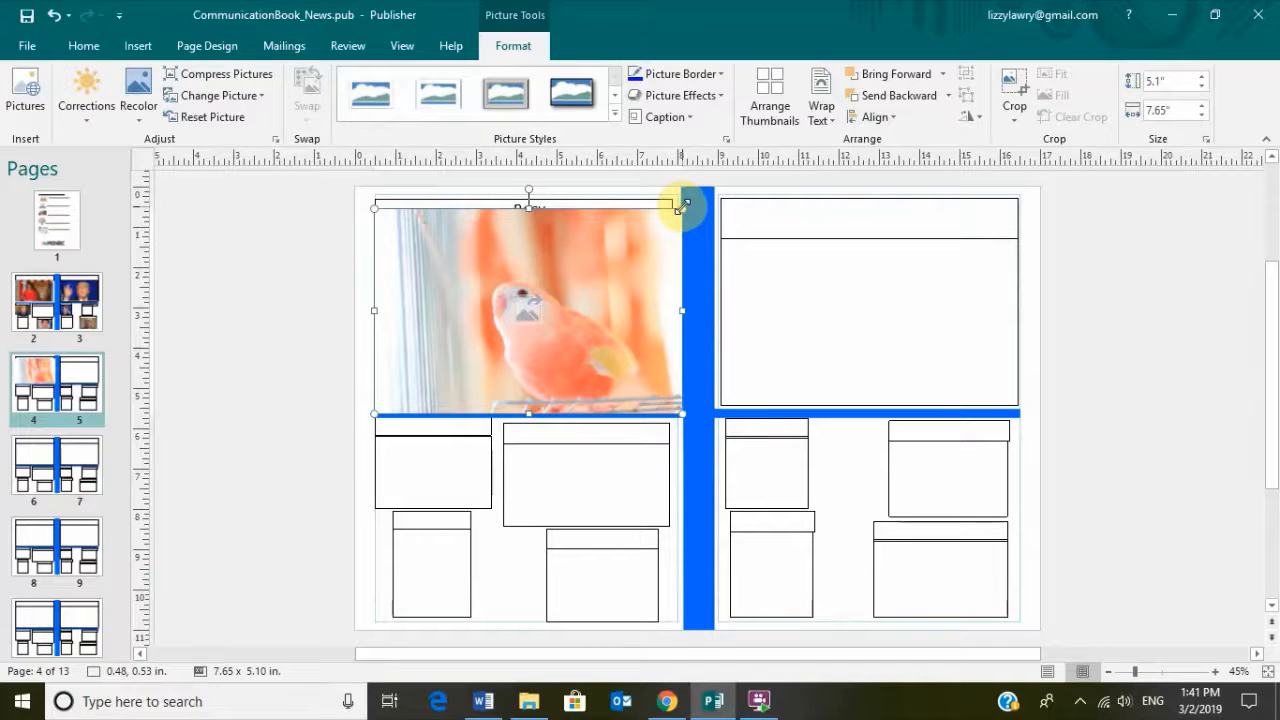
Resize the parrot photo to 7.38 x 4.08 in so it spans the top-left panel
drag(685, 205, 651, 277)
drag(657, 229, 578, 294)
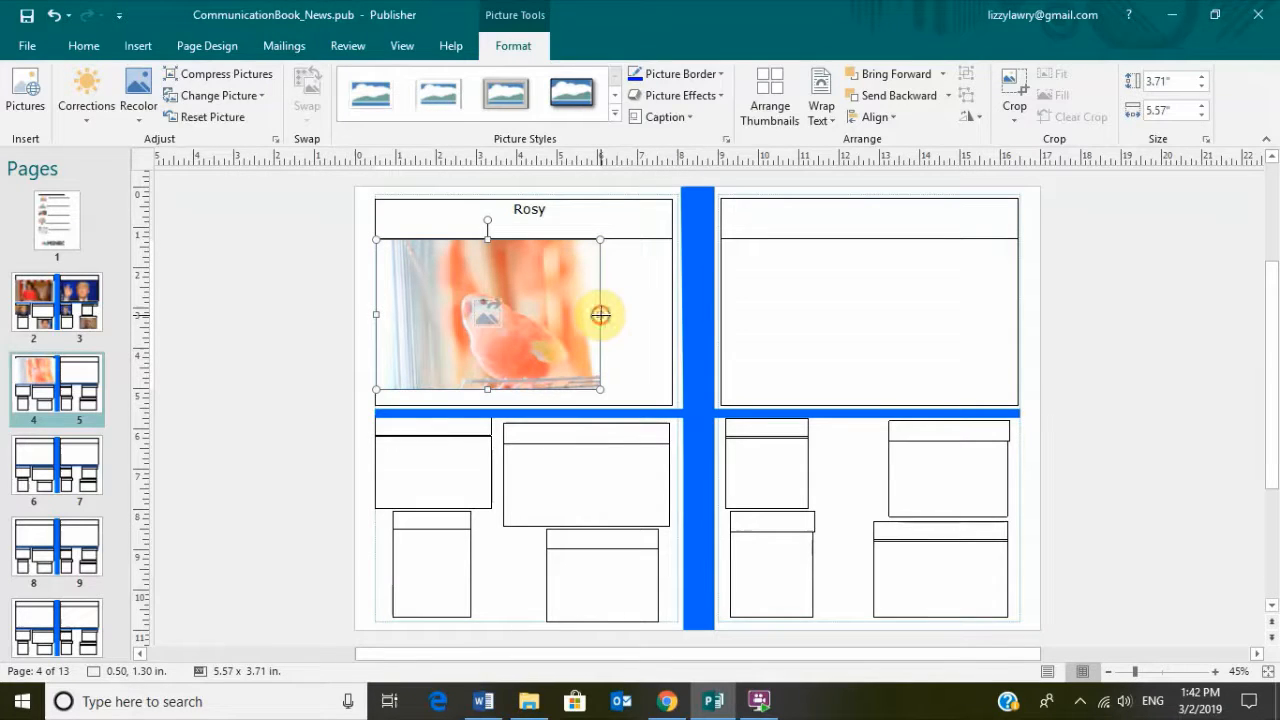
drag(600, 314, 674, 309)
drag(524, 389, 521, 405)
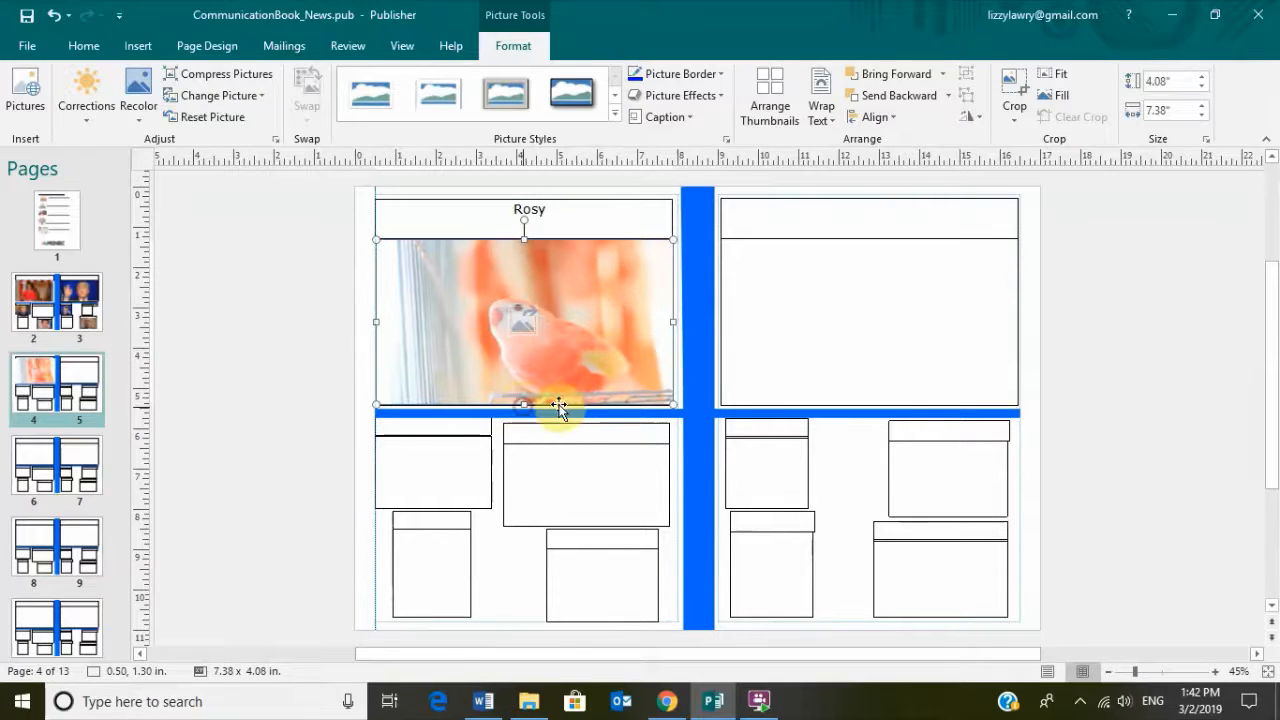
click(1150, 354)
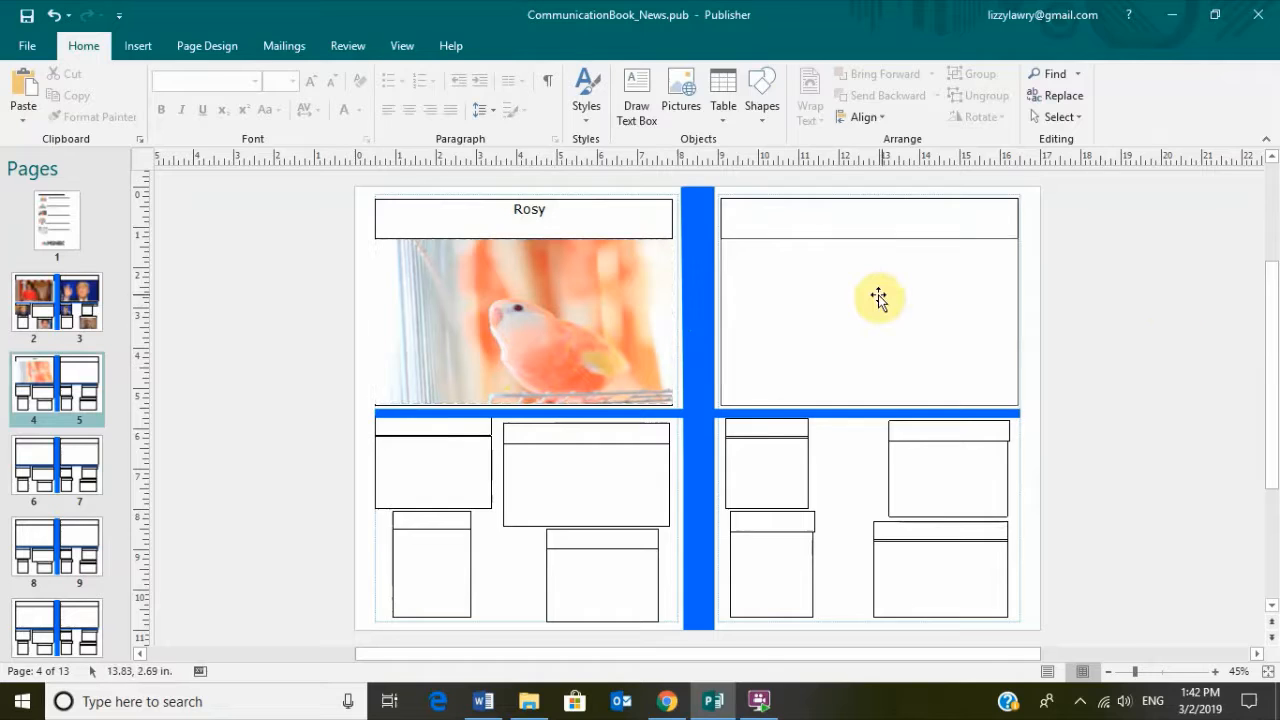
Undo the last resize, then enlarge the parrot photo to 7.50 x 4.10 in and nudge it up
key(ctrl+z)
key(ctrl+z)
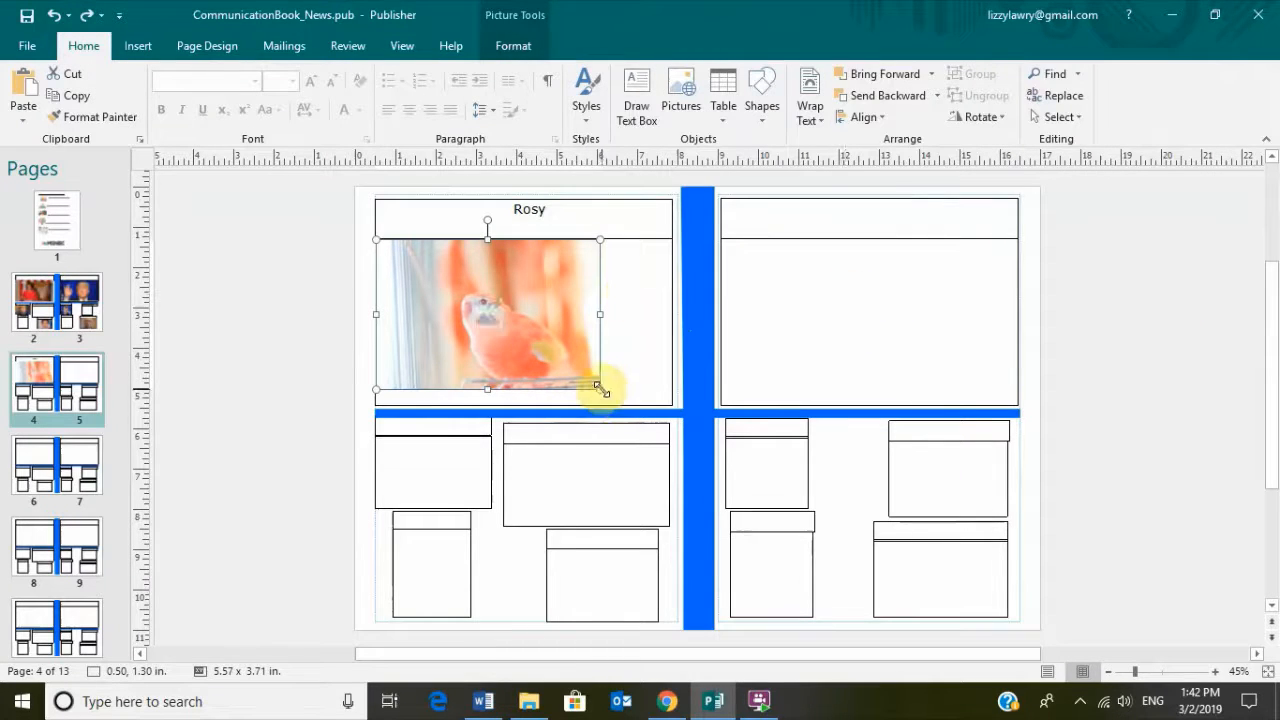
drag(600, 388, 671, 406)
drag(565, 393, 600, 358)
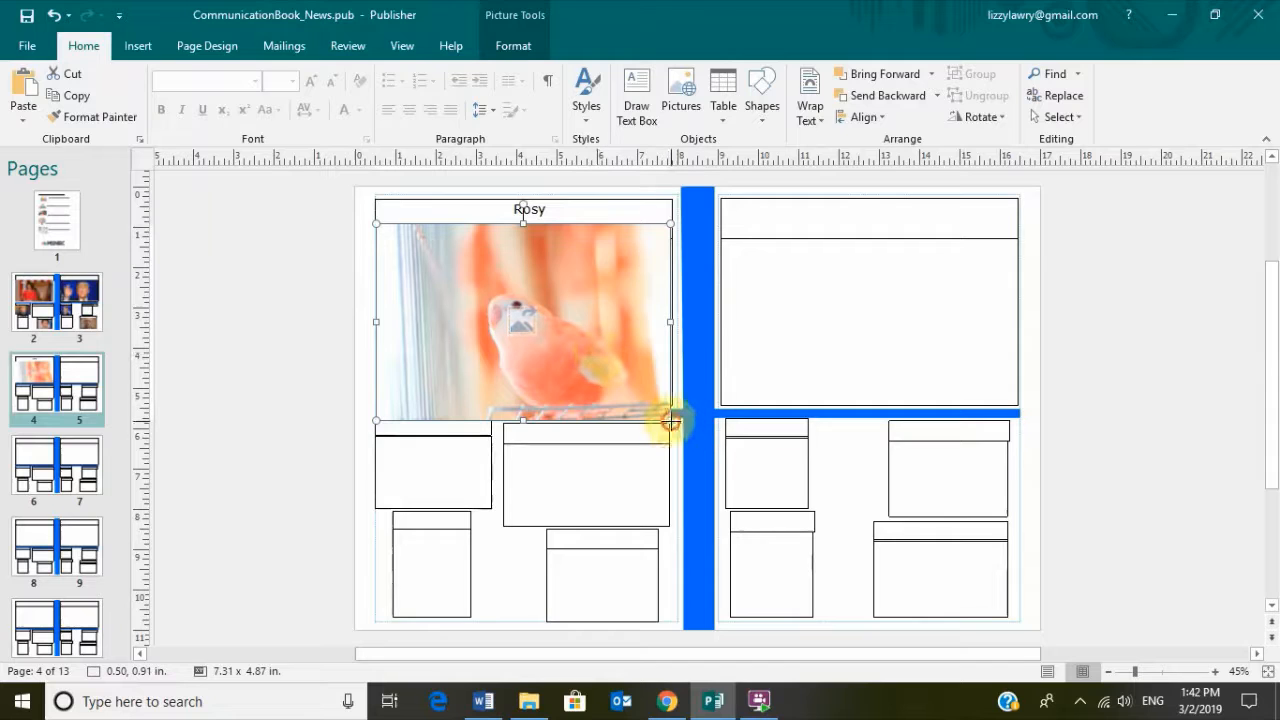
drag(670, 421, 678, 425)
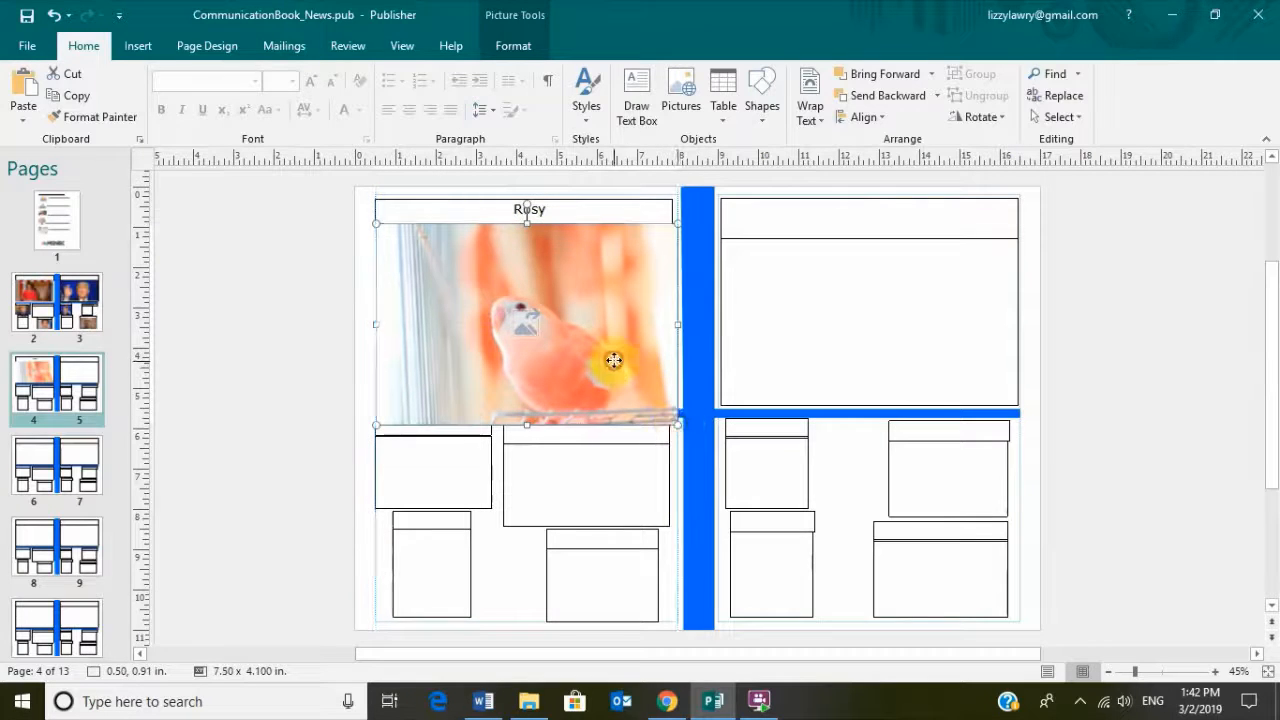
drag(614, 360, 614, 359)
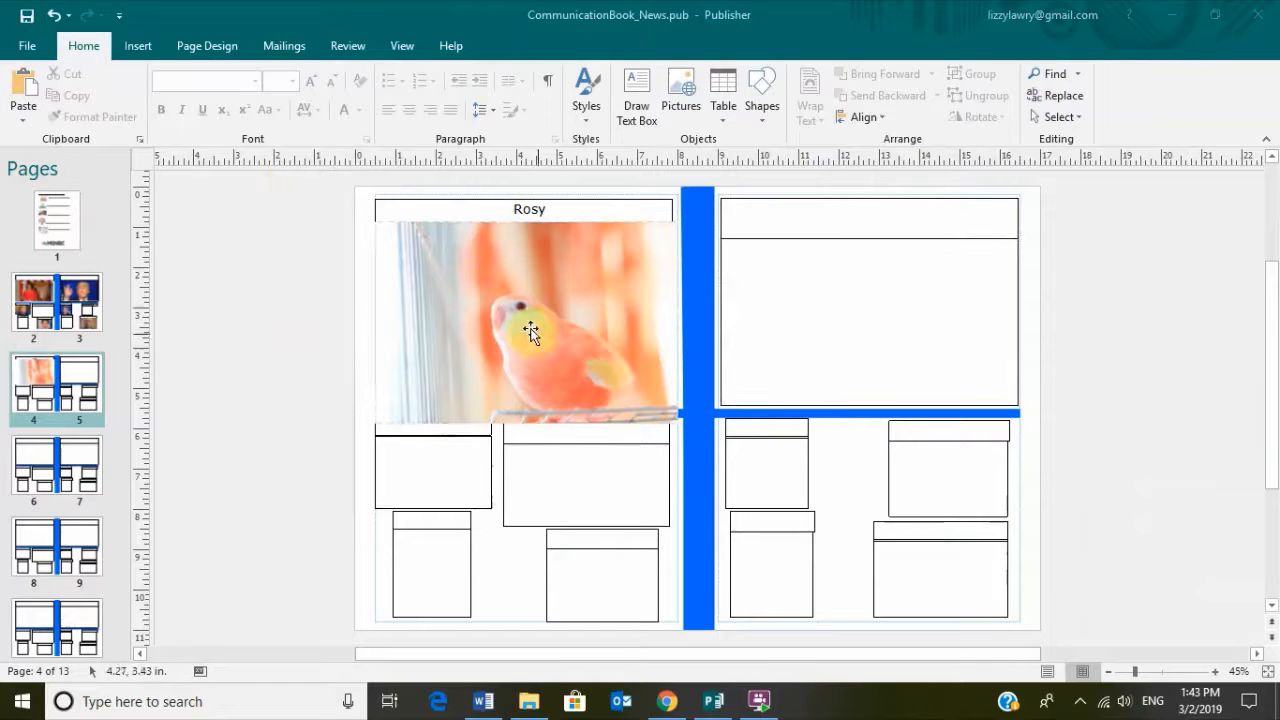
Select the parrot photo and switch on Crop from the Picture Tools Format tab
click(542, 339)
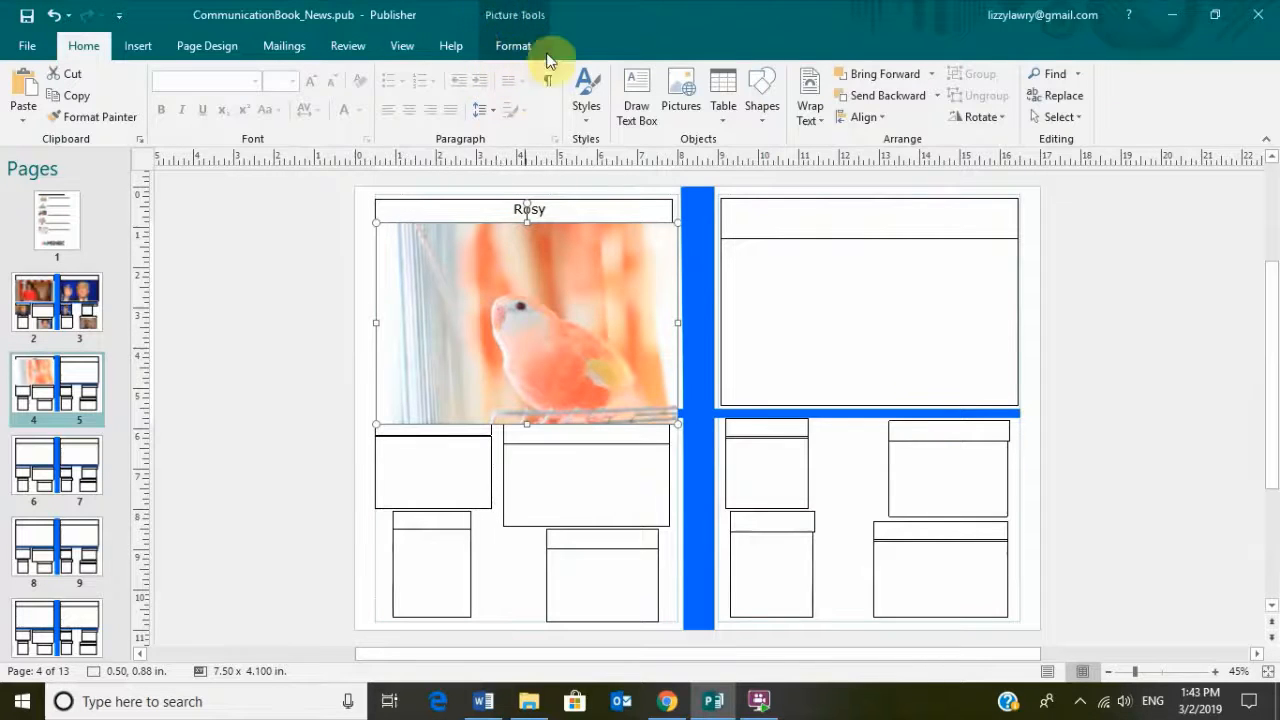
click(247, 288)
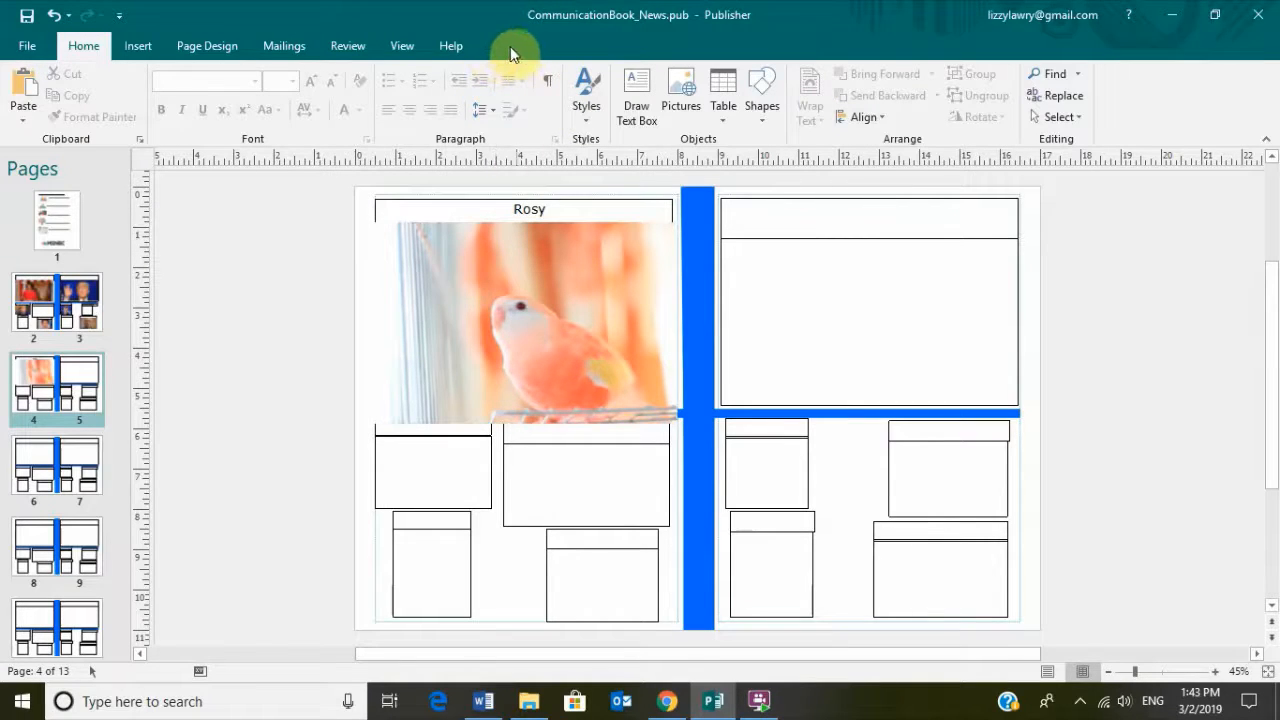
click(582, 287)
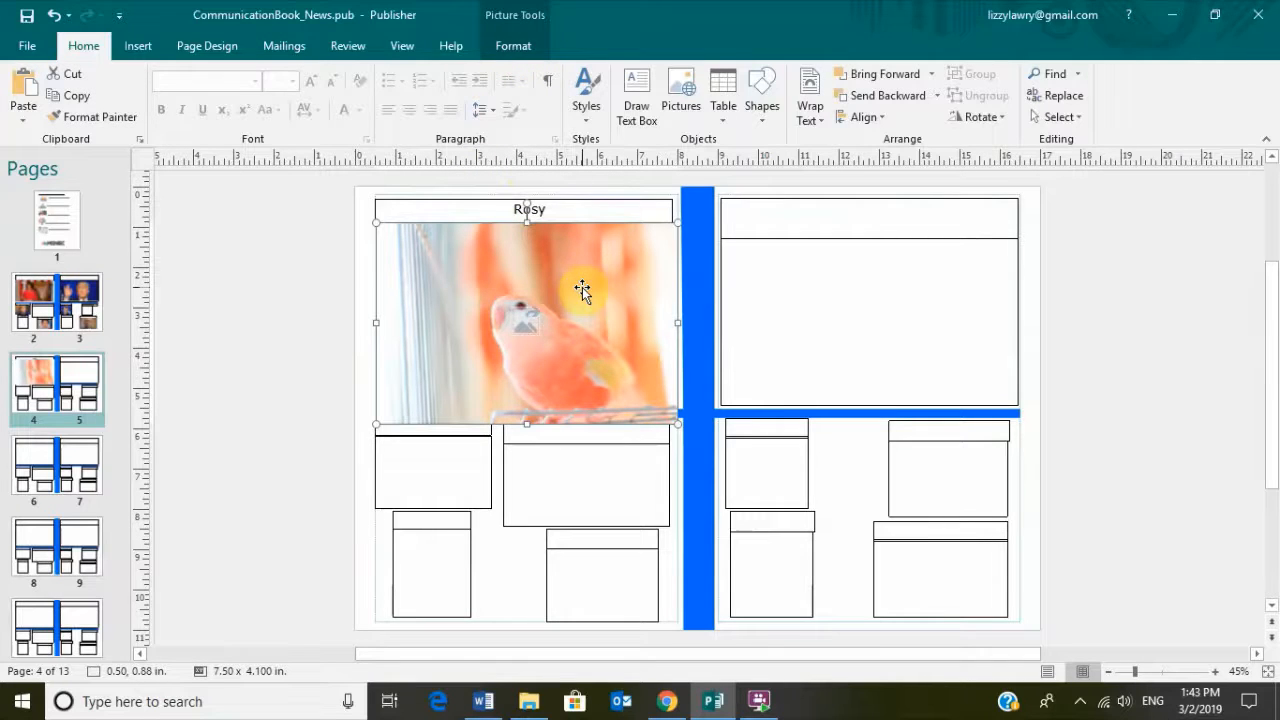
click(517, 52)
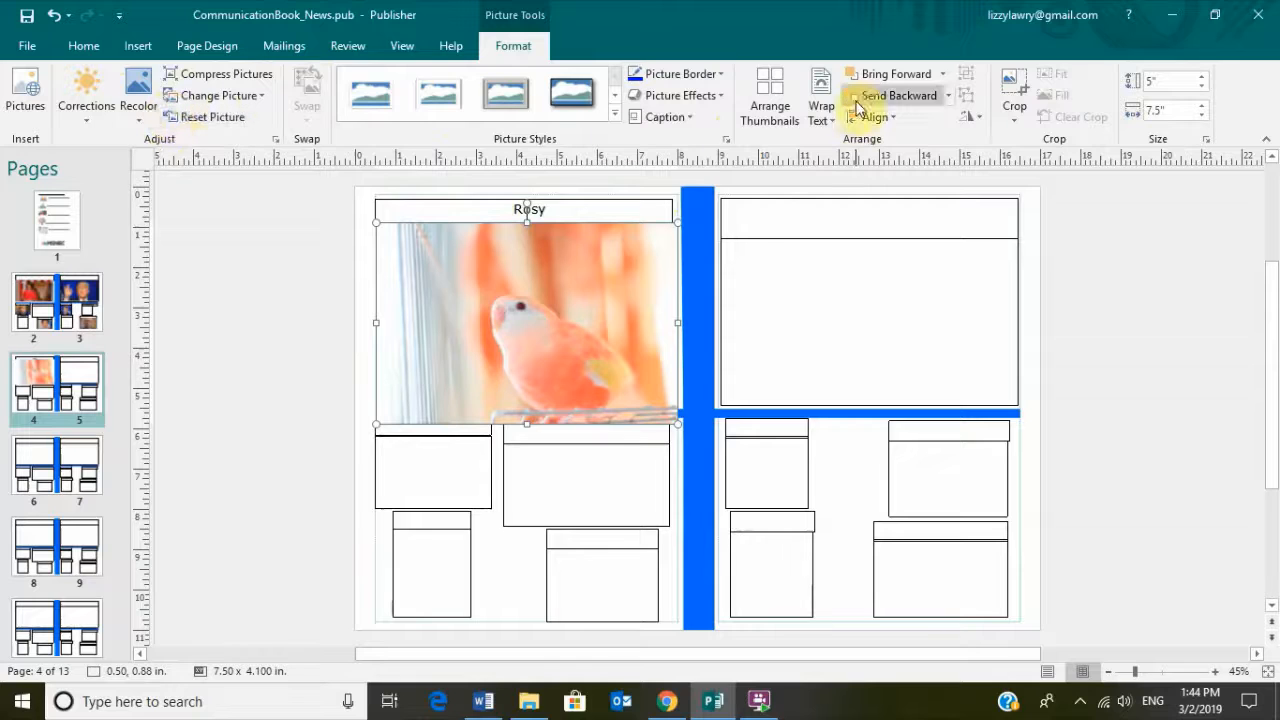
click(1014, 92)
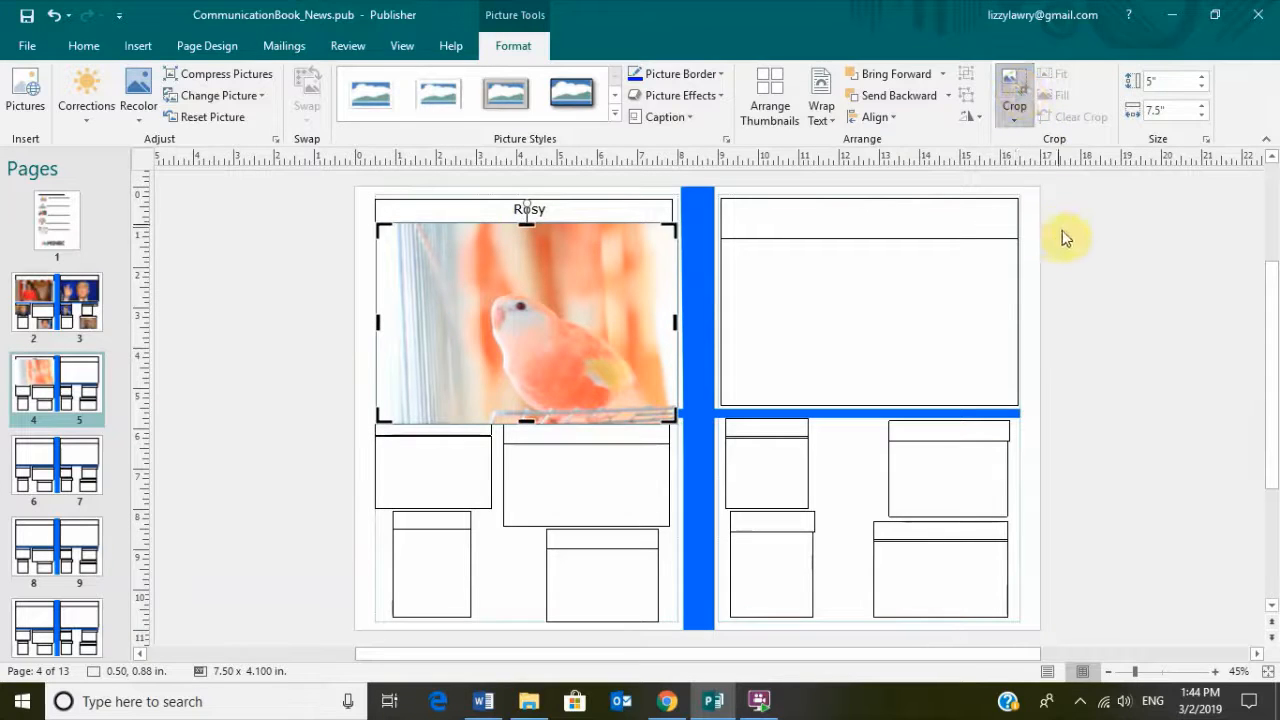